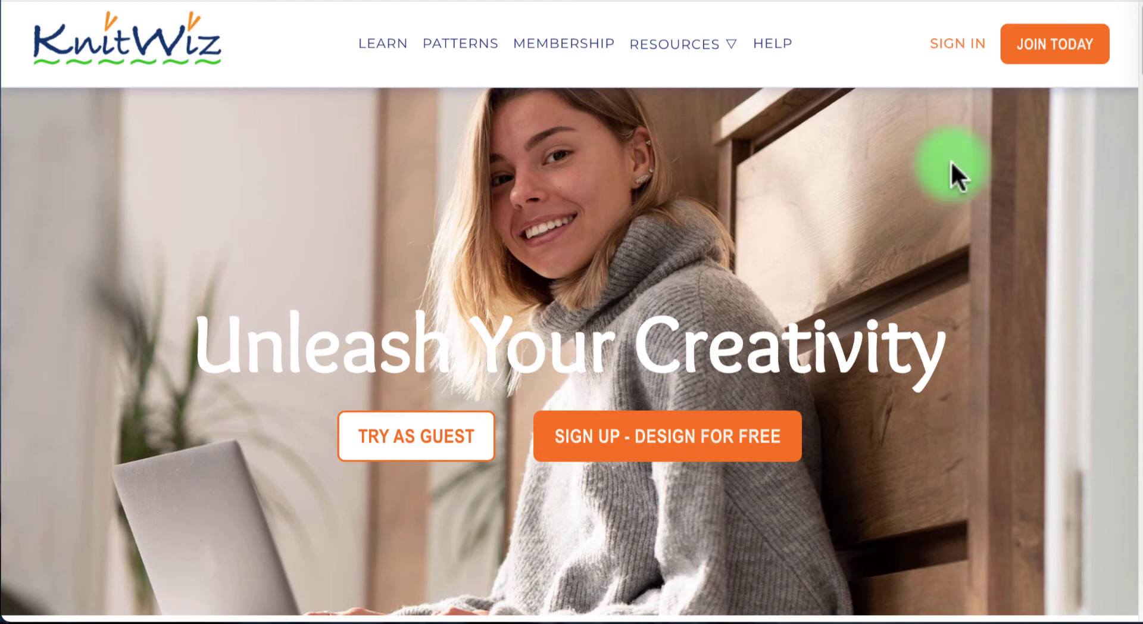
# Sign in to KnitWiz with the saved account email and the account password
pyautogui.click(944, 45)
pyautogui.click(913, 174)
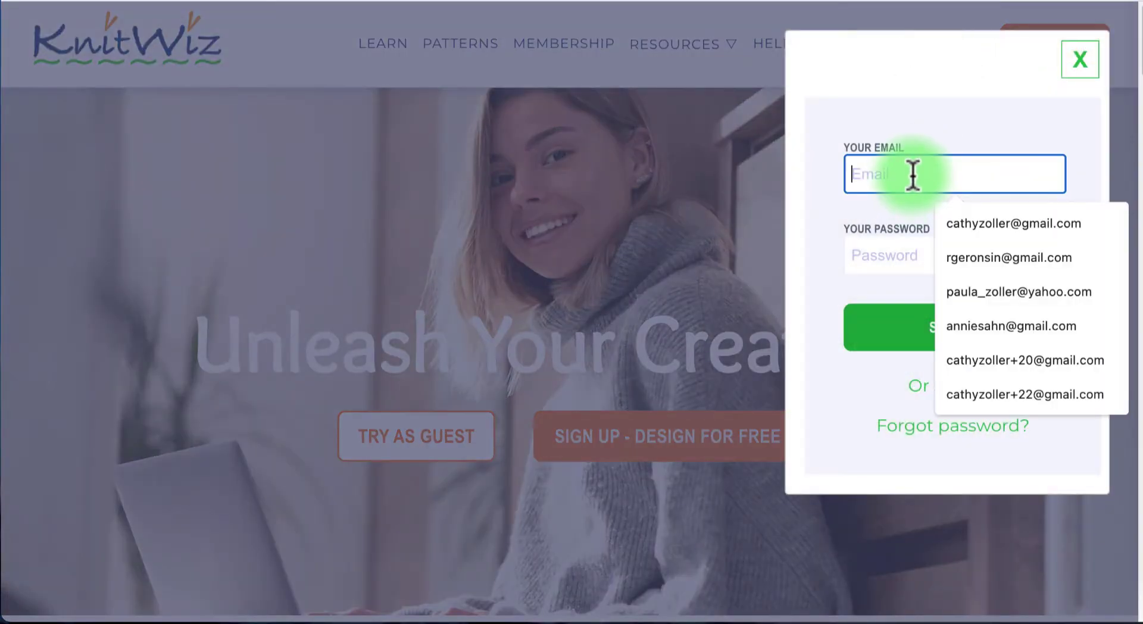
pyautogui.click(988, 292)
pyautogui.click(934, 254)
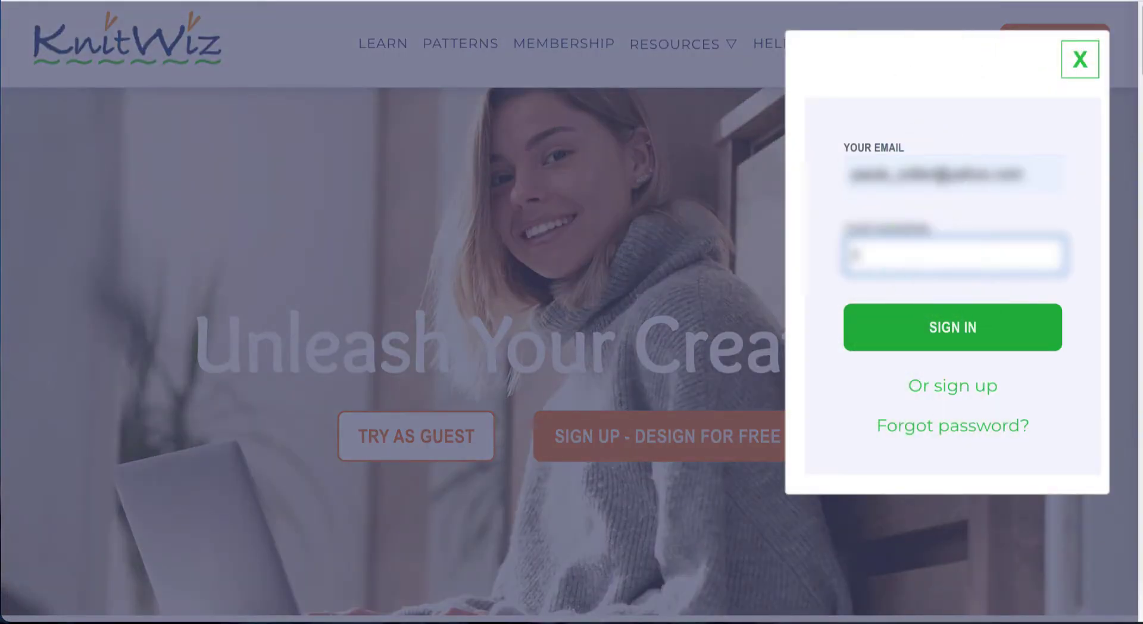
pyautogui.write('******')
pyautogui.click(941, 335)
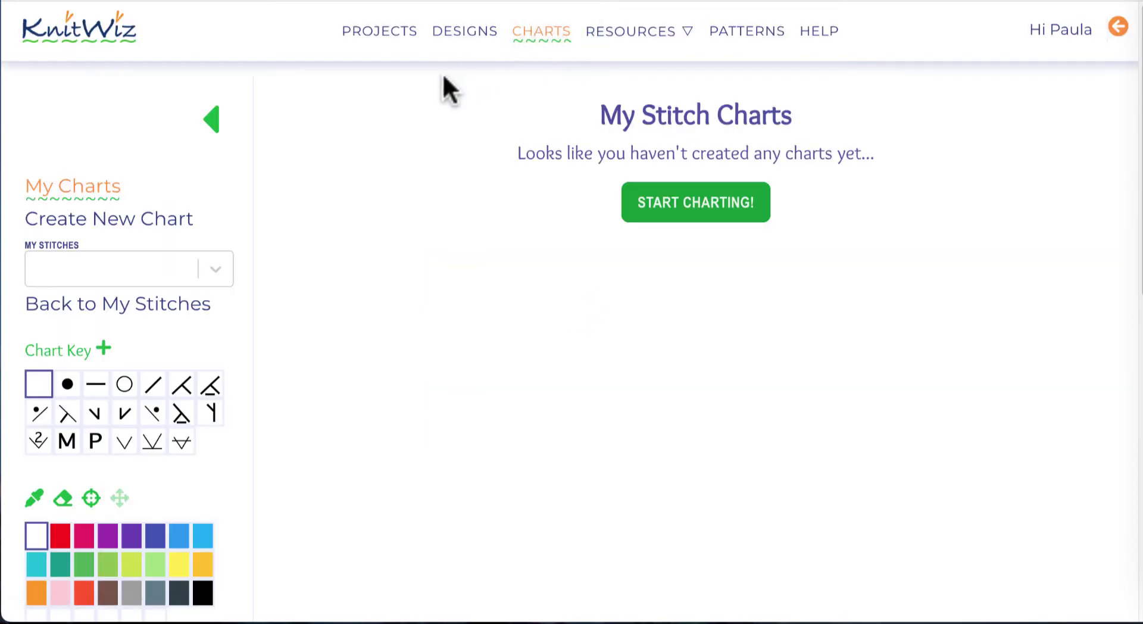
# Create a new blank chart with the default 20-by-20 grid
pyautogui.click(178, 231)
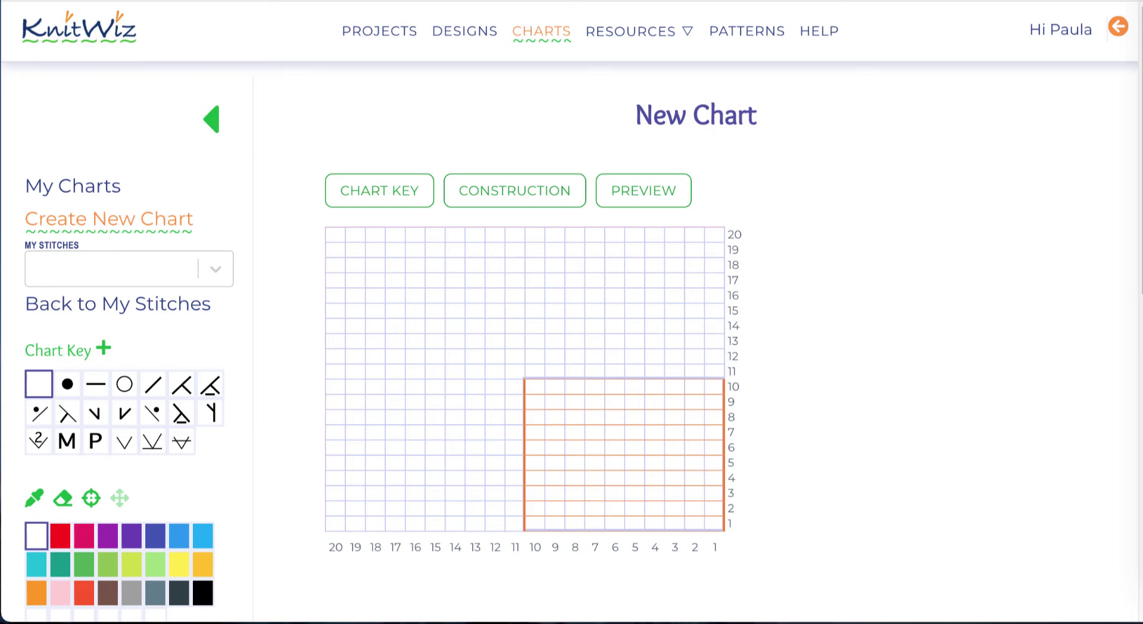
# Load the saved 3x3 RC cable stitch, giving an 8-row by 12-stitch repeat
pyautogui.click(209, 262)
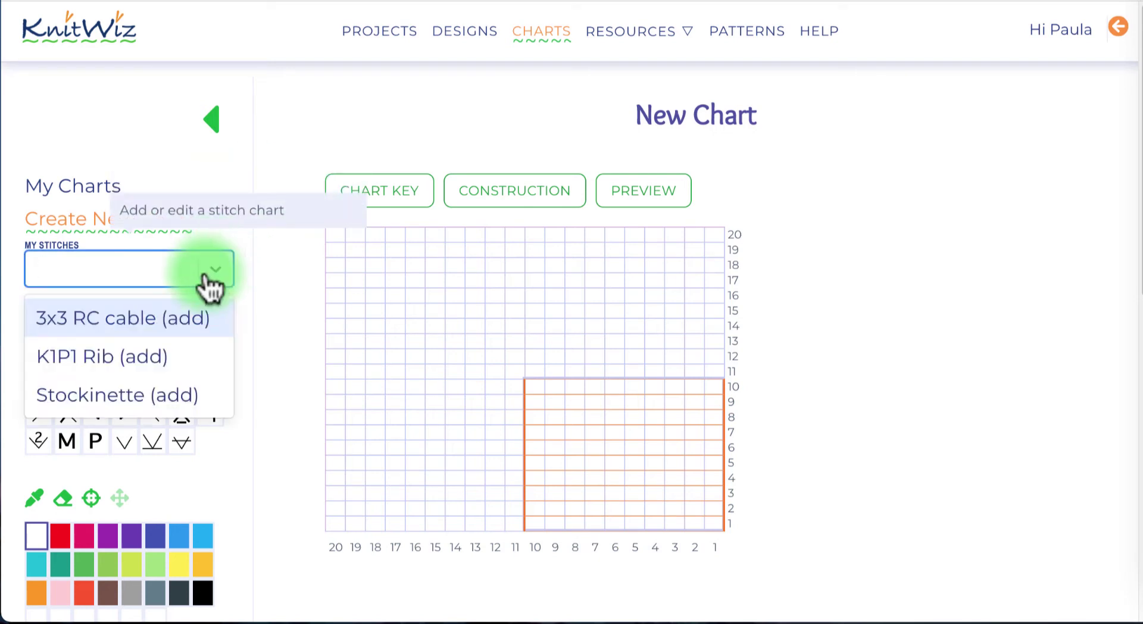
pyautogui.click(186, 316)
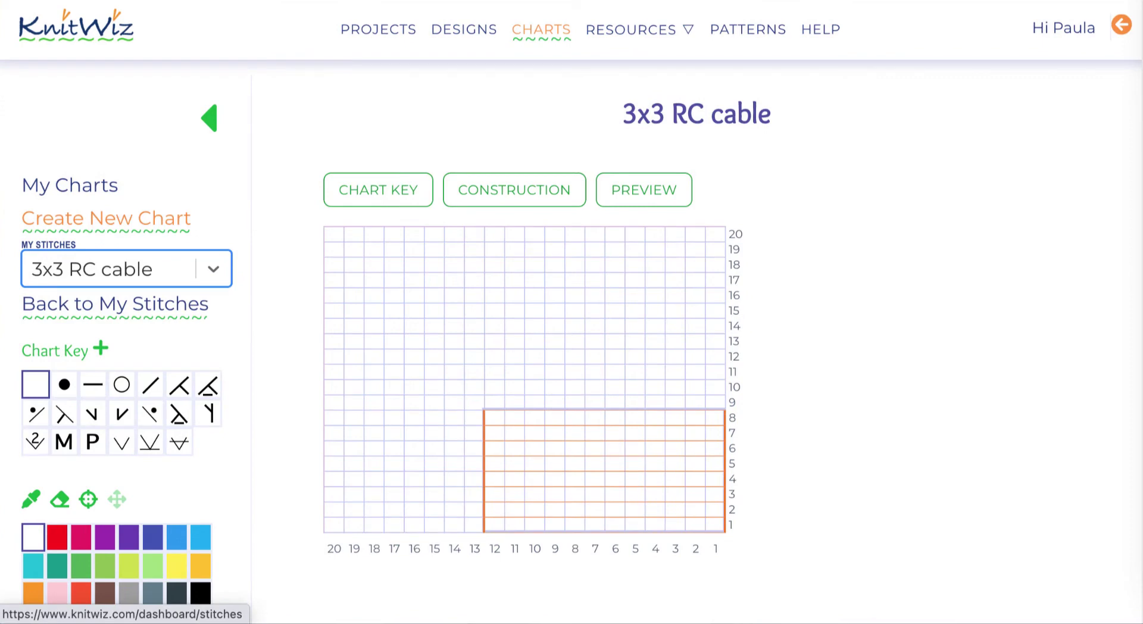
pyautogui.scroll(-4, 119, 262)
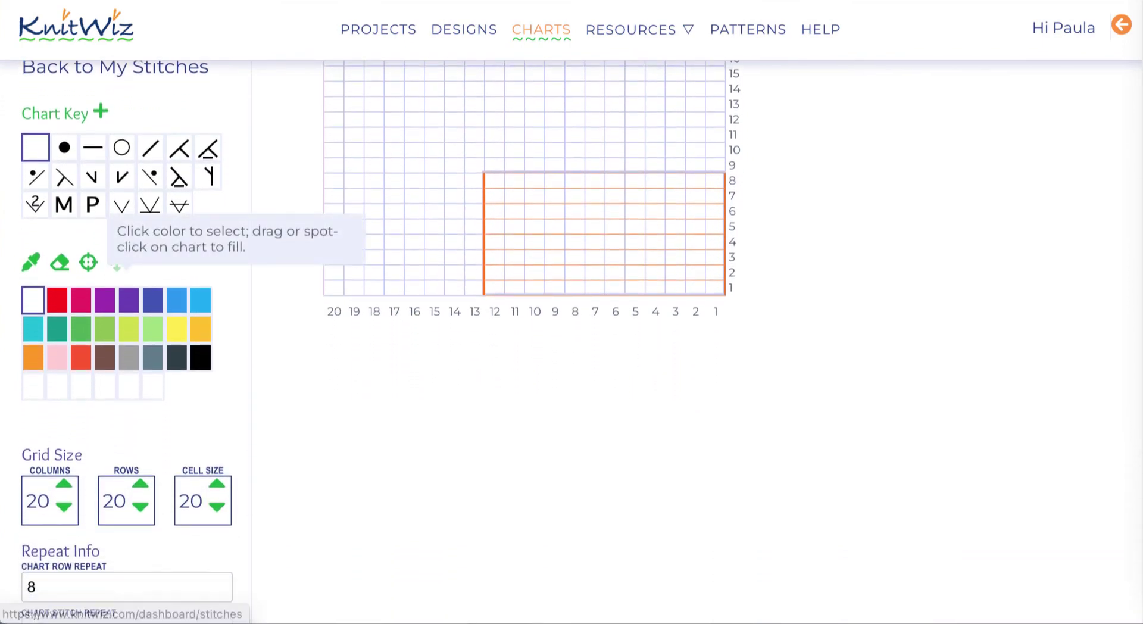
pyautogui.scroll(-2, 119, 262)
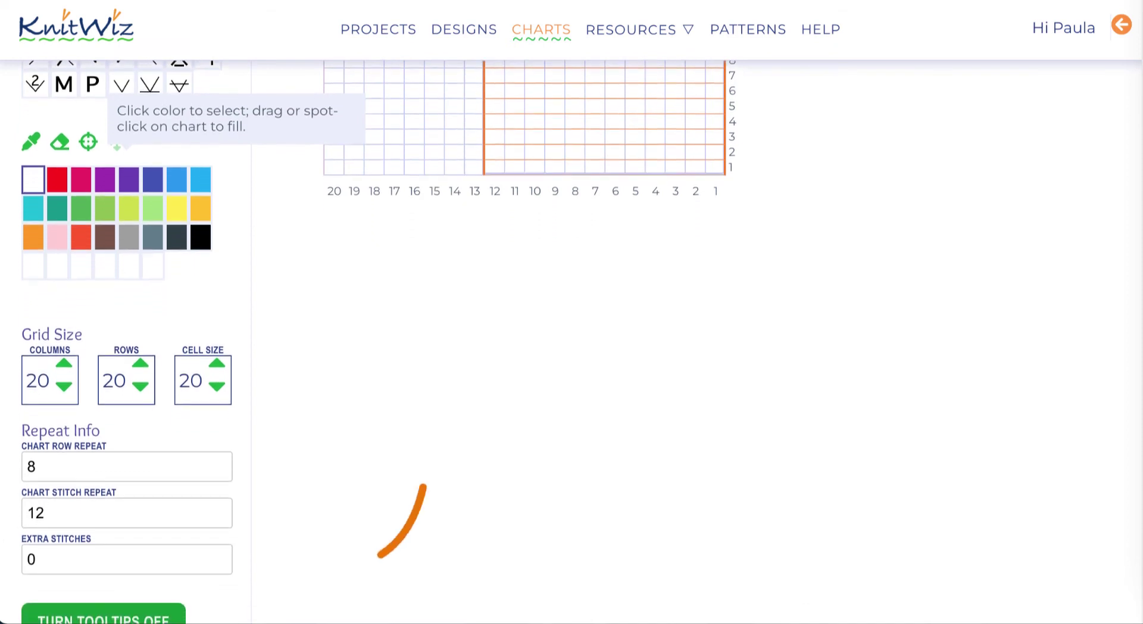
pyautogui.scroll(2, 119, 262)
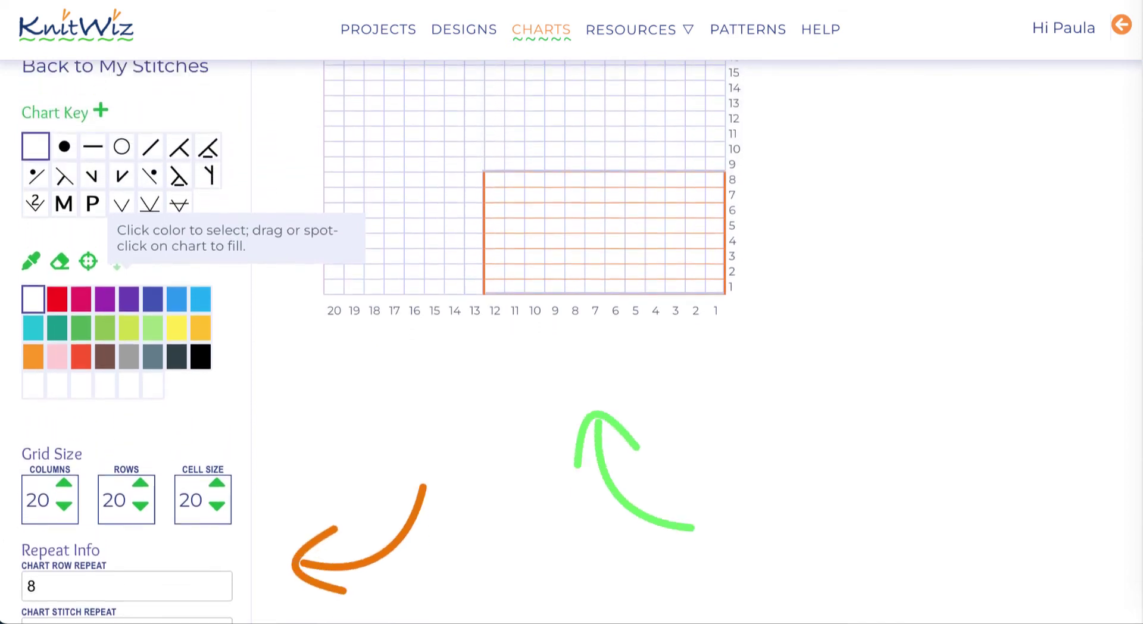
pyautogui.scroll(3, 119, 262)
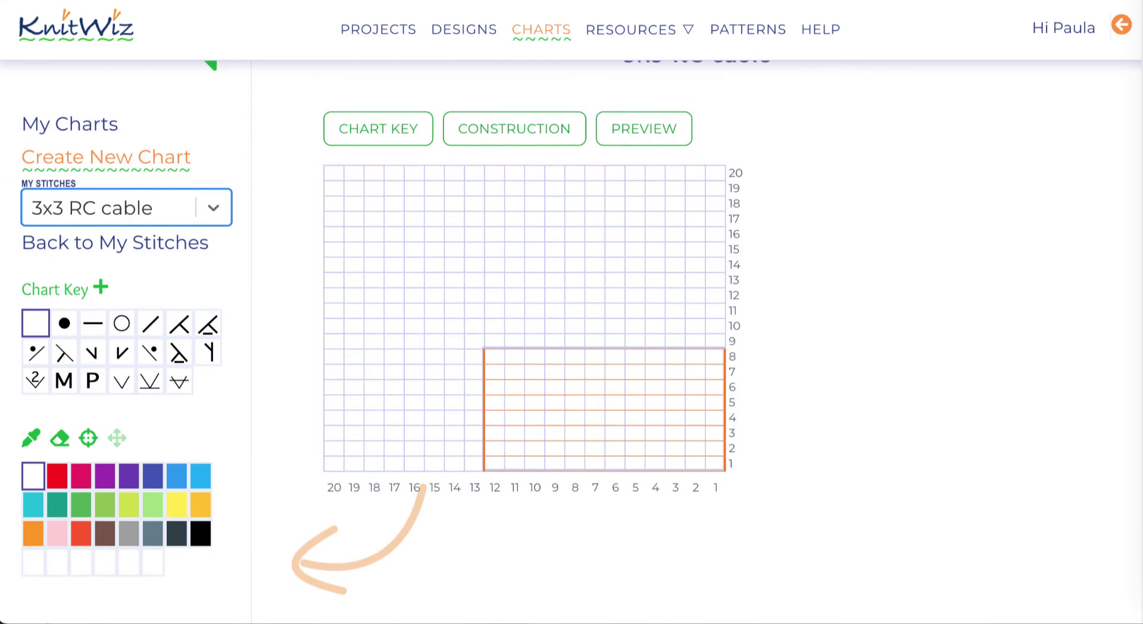
pyautogui.scroll(-2, 119, 261)
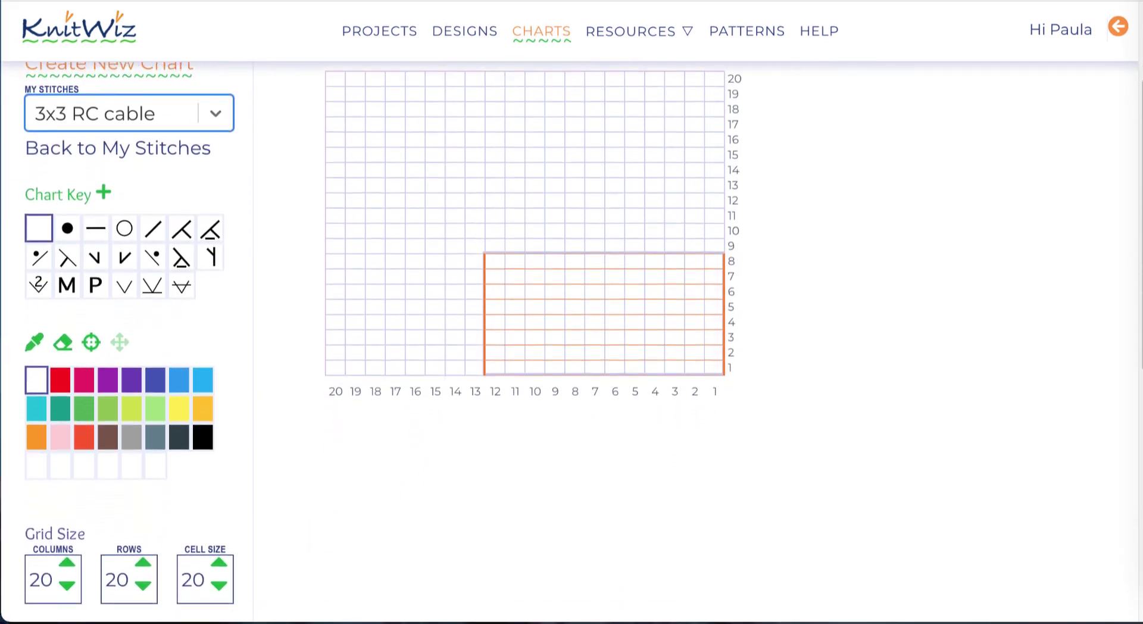
pyautogui.scroll(-2, 119, 261)
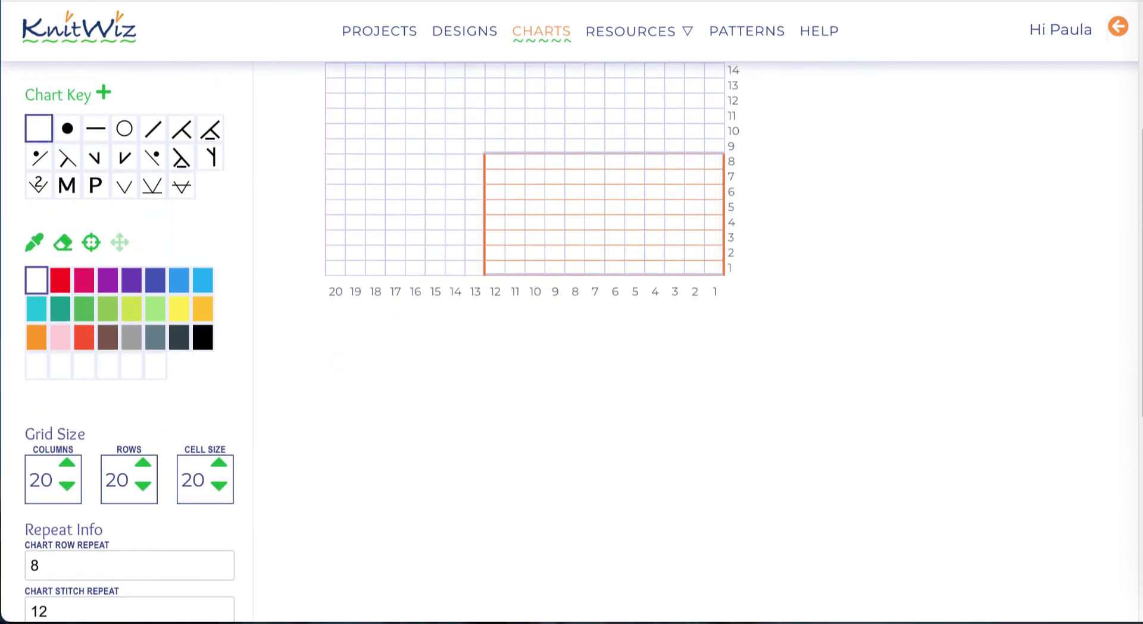
# Reduce the chart grid to 12 columns
pyautogui.click(67, 485)
pyautogui.click(68, 485)
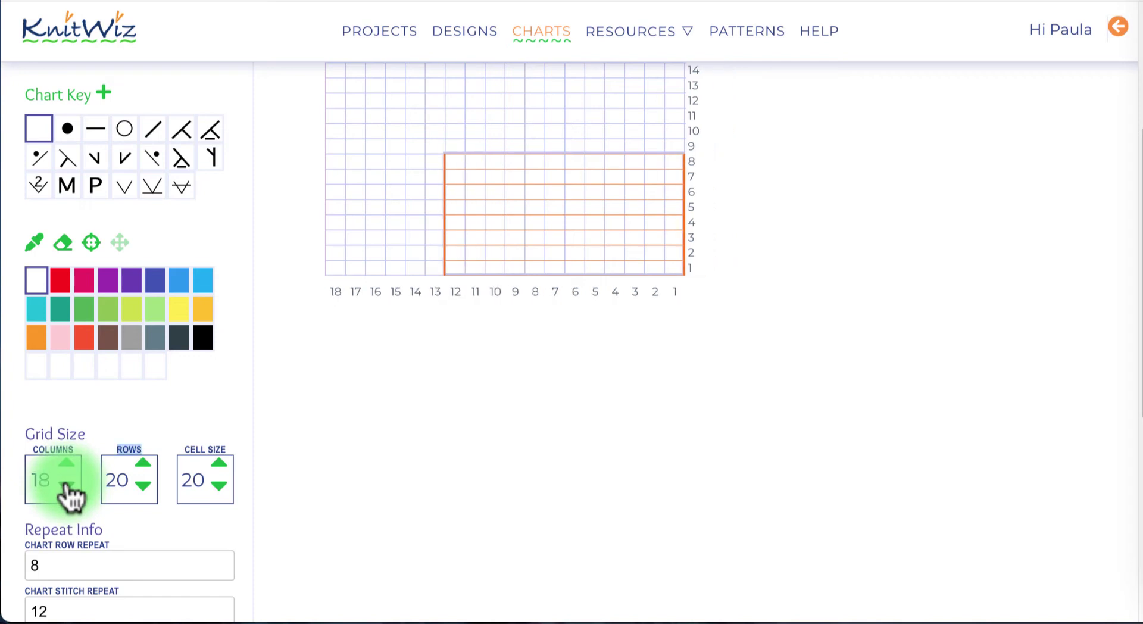
pyautogui.click(68, 485)
pyautogui.click(67, 486)
pyautogui.click(68, 485)
pyautogui.click(68, 486)
pyautogui.click(68, 485)
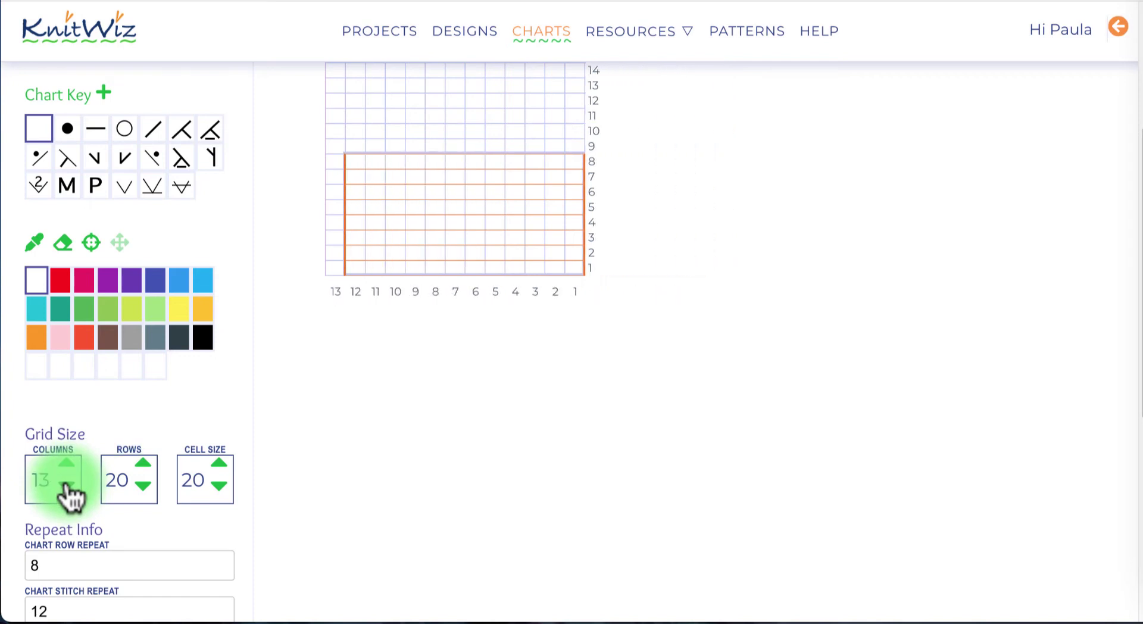
pyautogui.click(68, 485)
# Reduce the chart grid to 8 rows
pyautogui.click(142, 485)
pyautogui.click(143, 485)
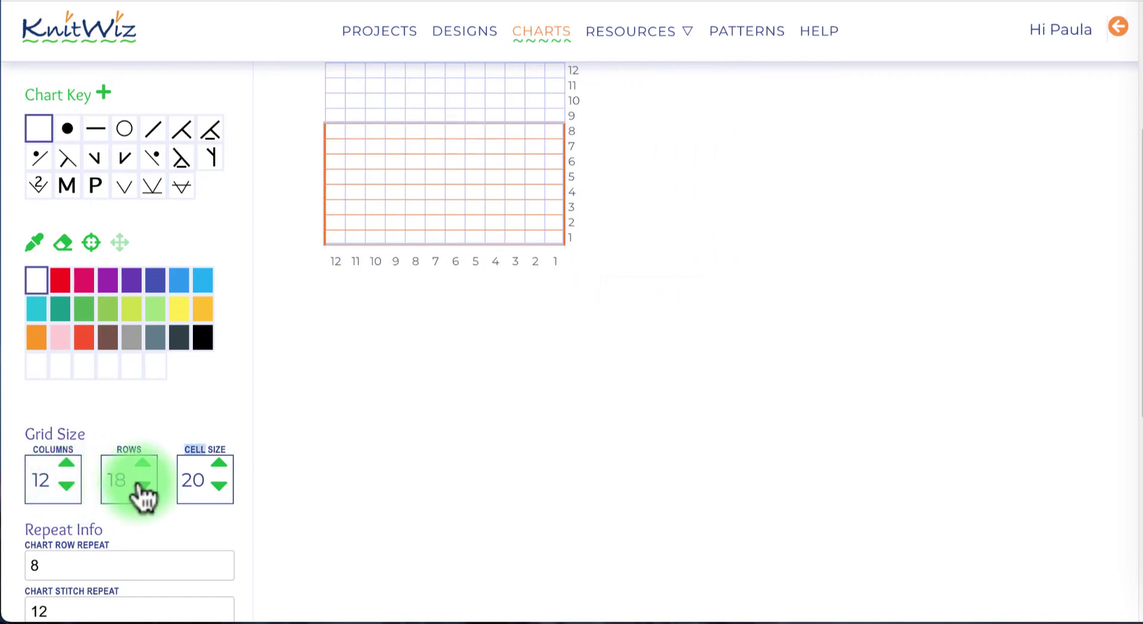
pyautogui.click(143, 485)
pyautogui.click(143, 485)
pyautogui.click(143, 485)
pyautogui.click(143, 485)
pyautogui.click(143, 485)
pyautogui.click(143, 485)
pyautogui.click(143, 485)
pyautogui.click(143, 485)
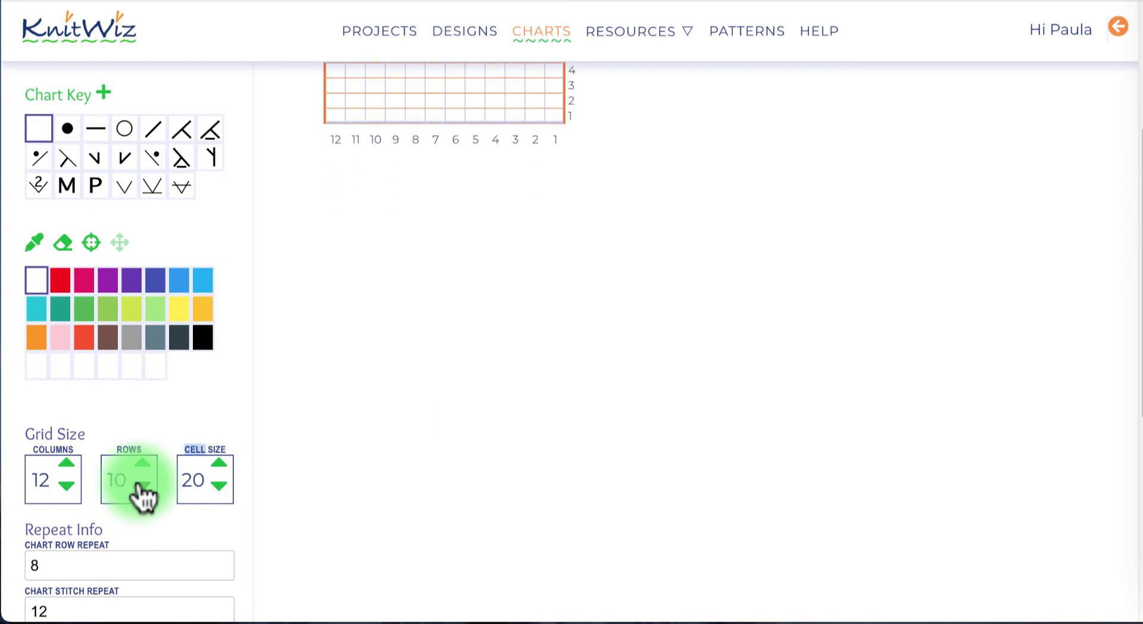
pyautogui.click(143, 485)
pyautogui.click(143, 486)
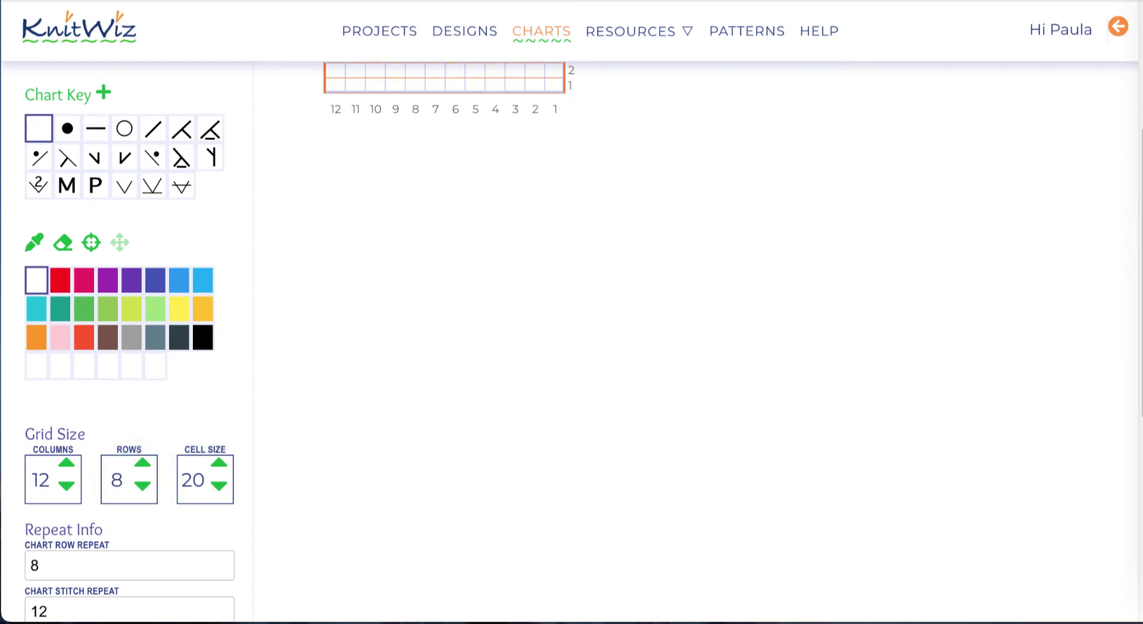
pyautogui.scroll(5, 572, 343)
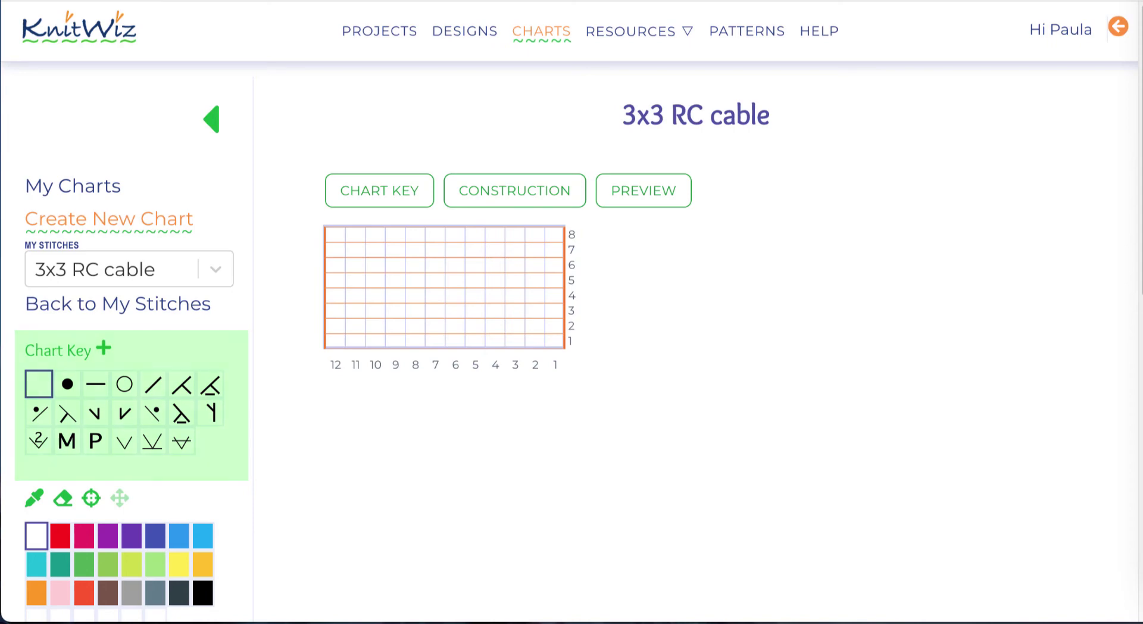
# Add the 3/3 RC cable symbol from the Cables category to the chart key, then close it
pyautogui.click(70, 351)
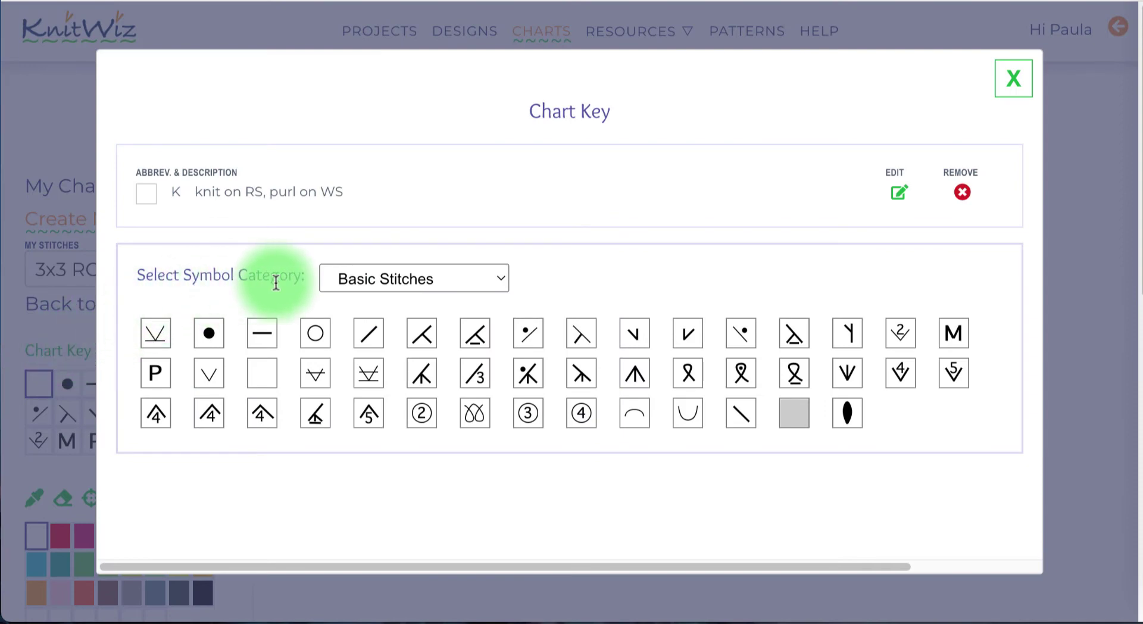
pyautogui.click(376, 276)
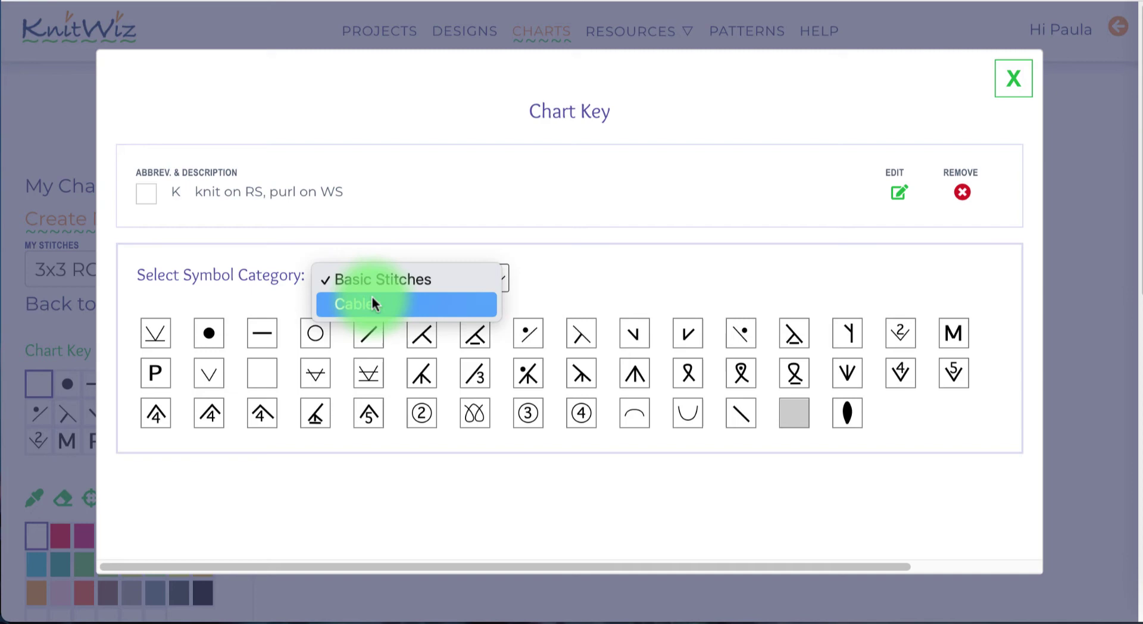
pyautogui.click(370, 303)
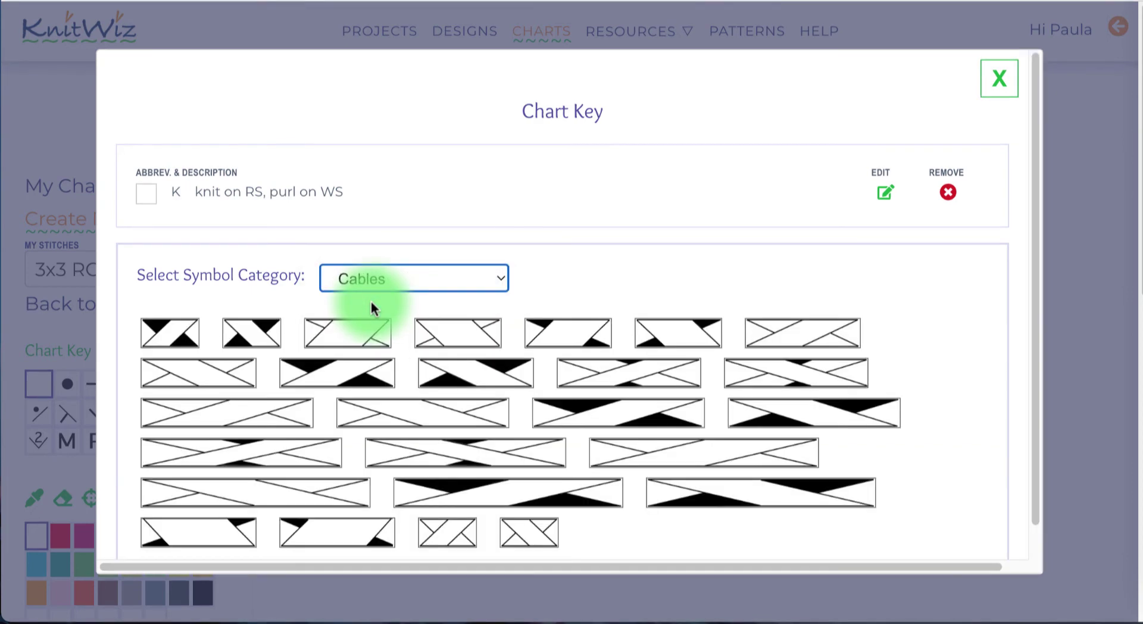
pyautogui.click(213, 401)
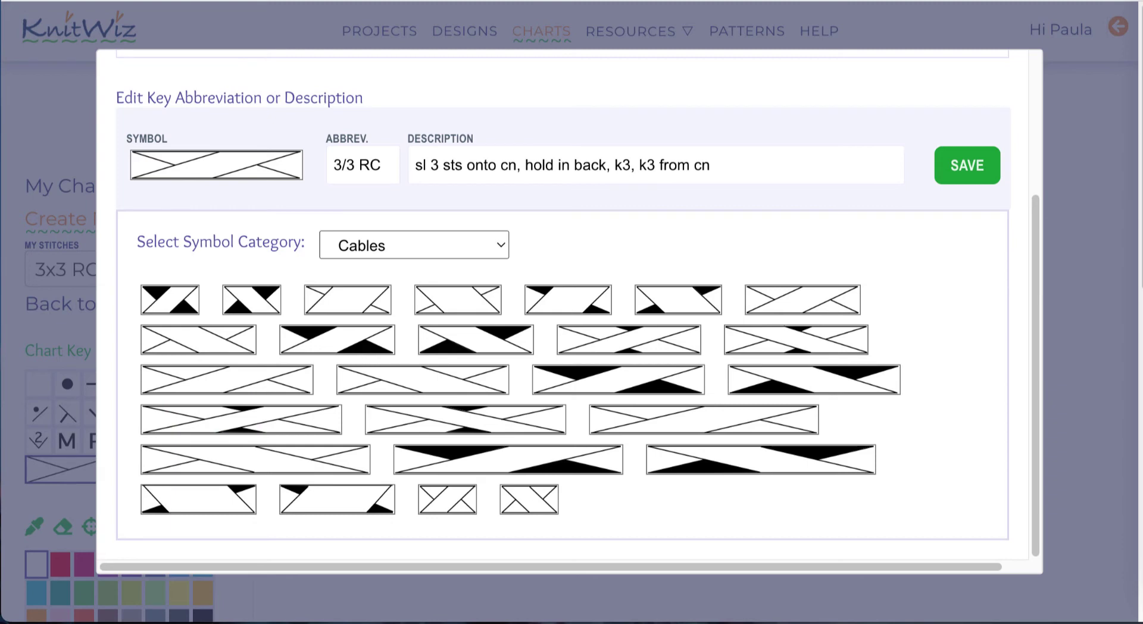
pyautogui.scroll(1, 569, 306)
pyautogui.scroll(4, 577, 302)
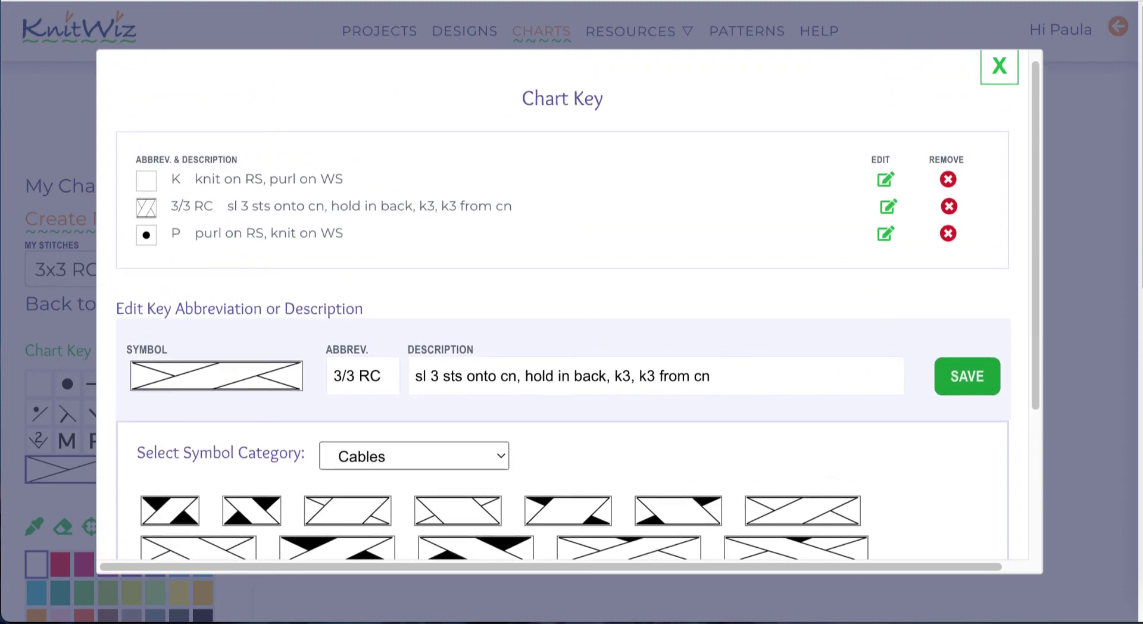
pyautogui.scroll(1, 1000, 112)
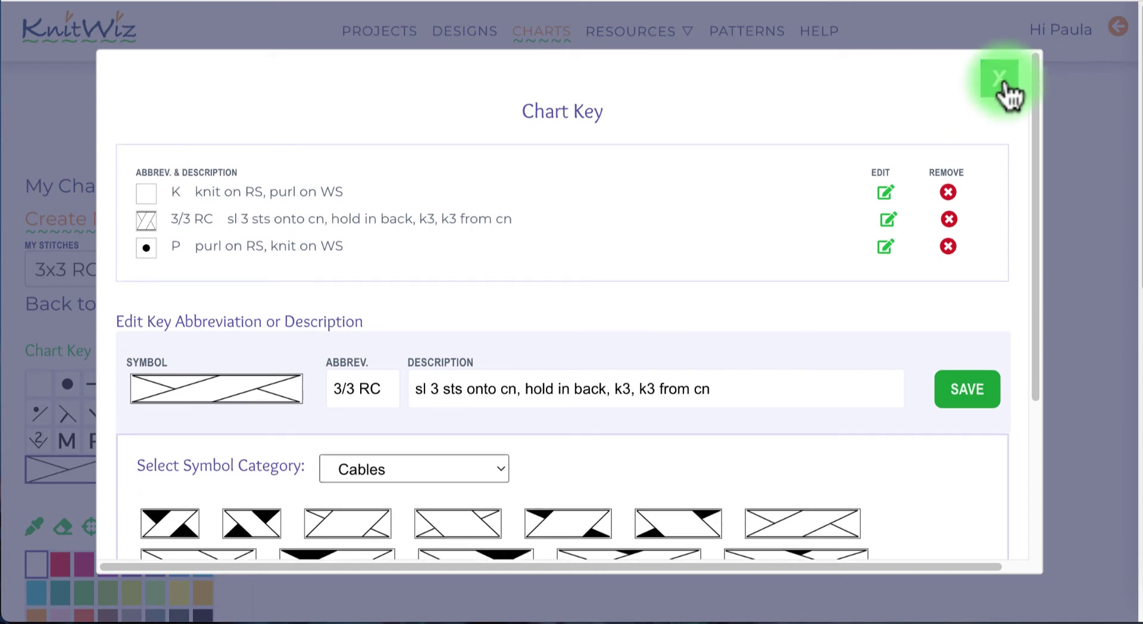
pyautogui.click(1001, 80)
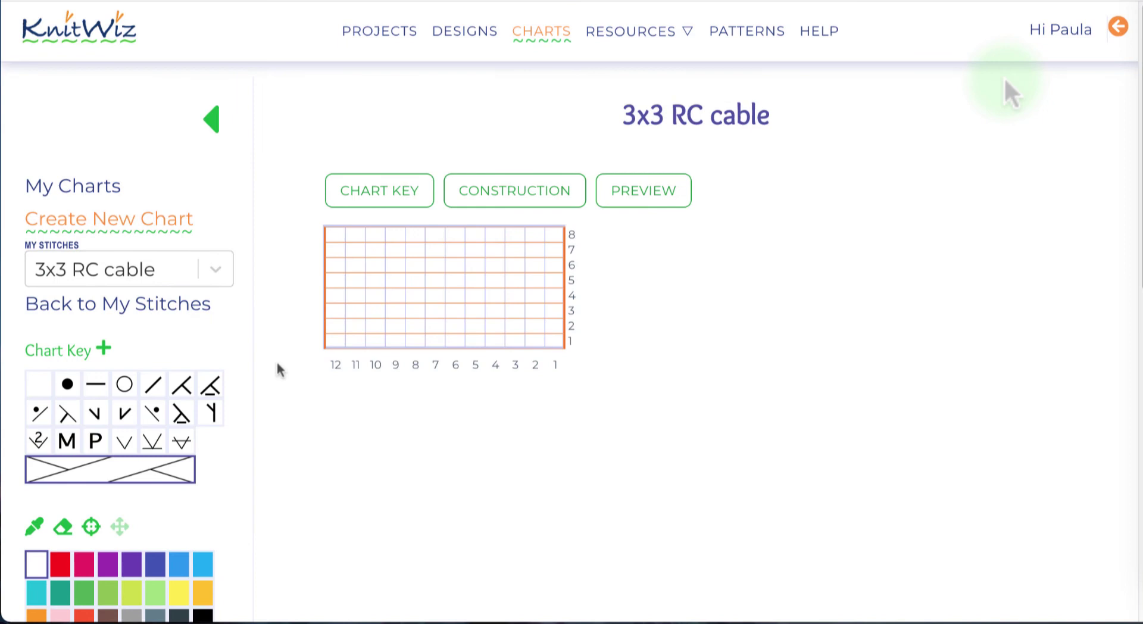
# Fill columns 1–3 and 10–12 with purl, and place the 3/3 RC cable on row 4
pyautogui.click(68, 386)
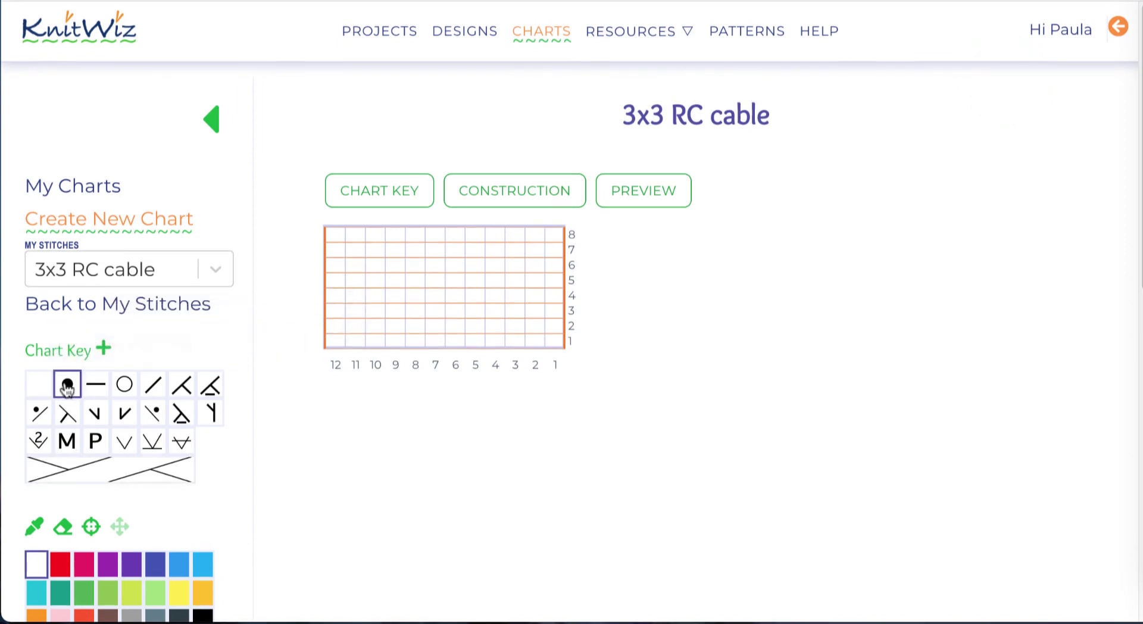
pyautogui.moveTo(334, 343)
pyautogui.mouseDown()
pyautogui.moveTo(332, 238)
pyautogui.moveTo(346, 240)
pyautogui.moveTo(353, 263)
pyautogui.moveTo(351, 342)
pyautogui.moveTo(374, 343)
pyautogui.moveTo(370, 234)
pyautogui.mouseUp()
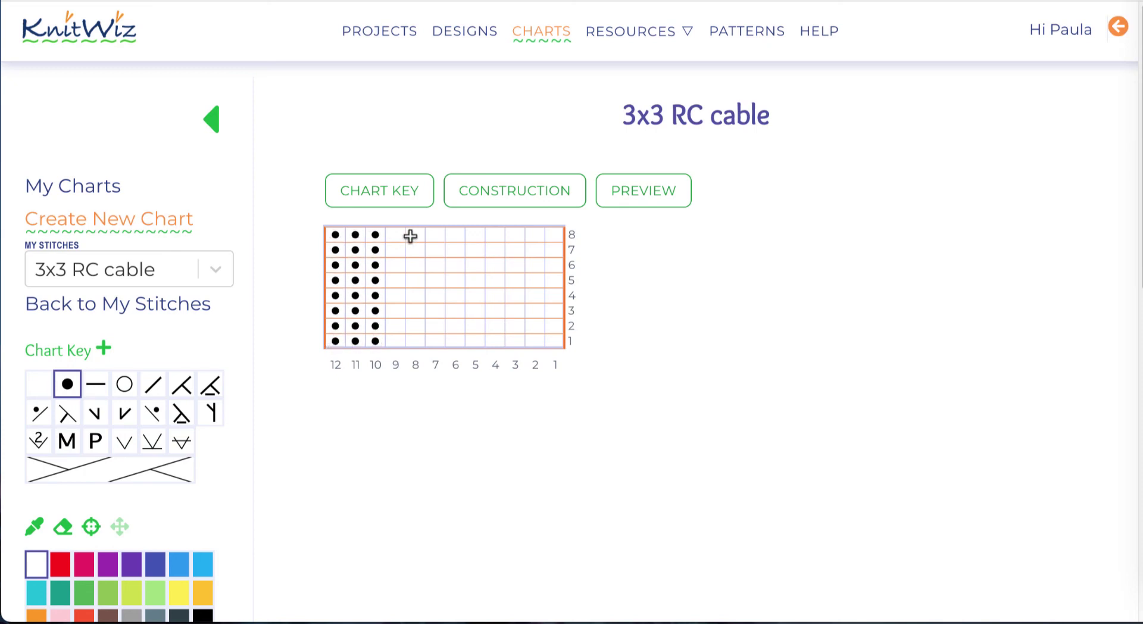
pyautogui.moveTo(515, 235)
pyautogui.mouseDown()
pyautogui.moveTo(554, 238)
pyautogui.moveTo(554, 329)
pyautogui.moveTo(530, 339)
pyautogui.moveTo(516, 314)
pyautogui.moveTo(516, 250)
pyautogui.moveTo(530, 250)
pyautogui.moveTo(534, 327)
pyautogui.mouseUp()
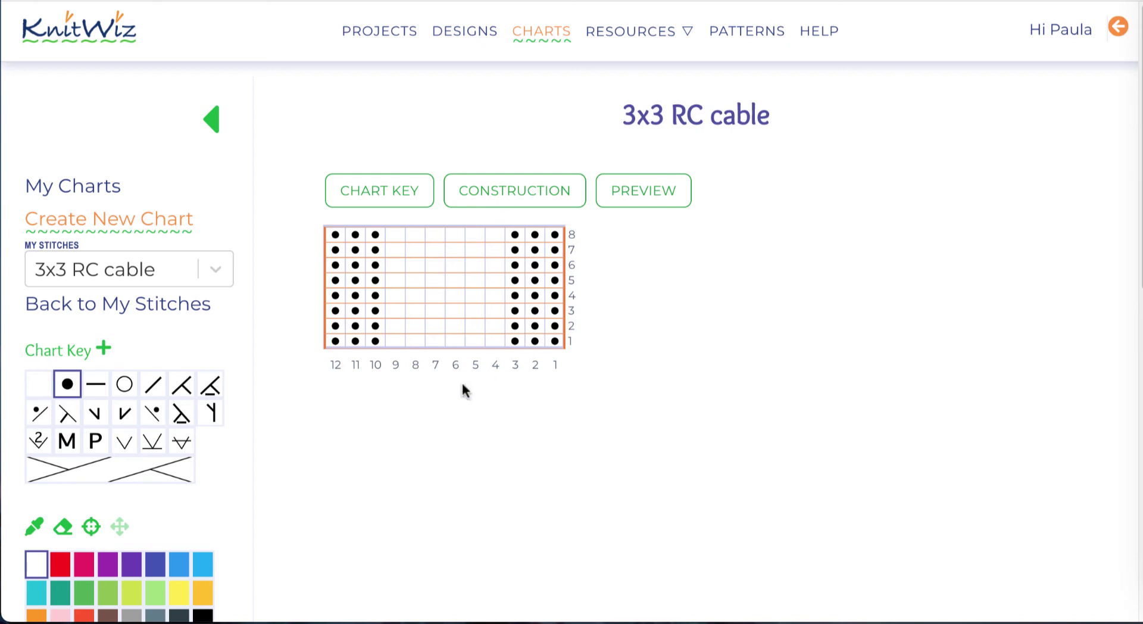
pyautogui.click(171, 472)
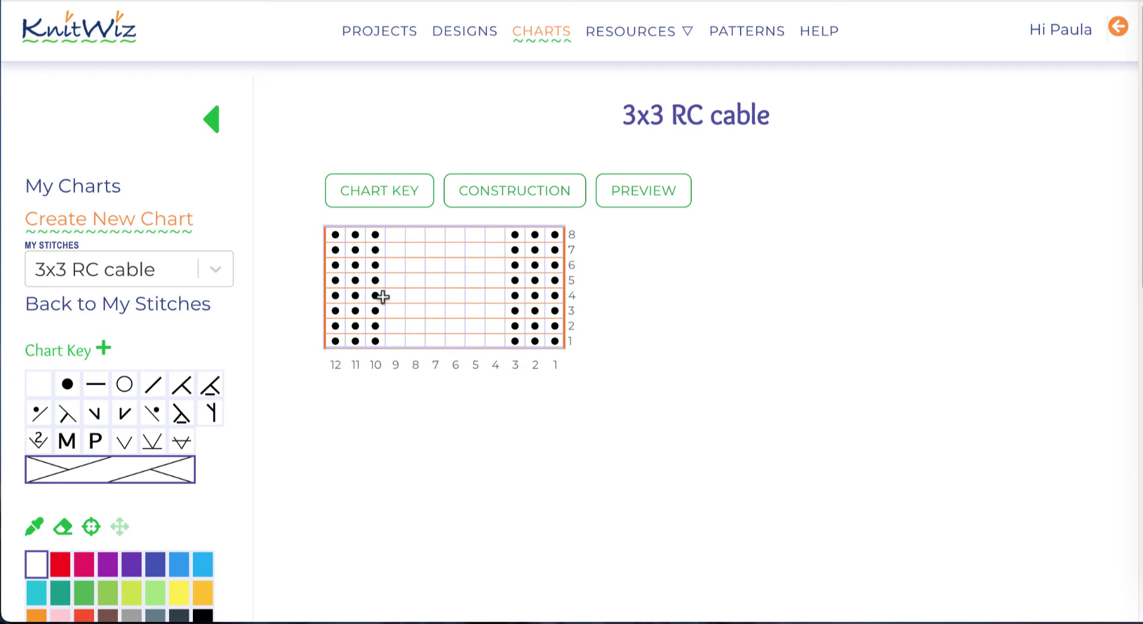
pyautogui.click(395, 297)
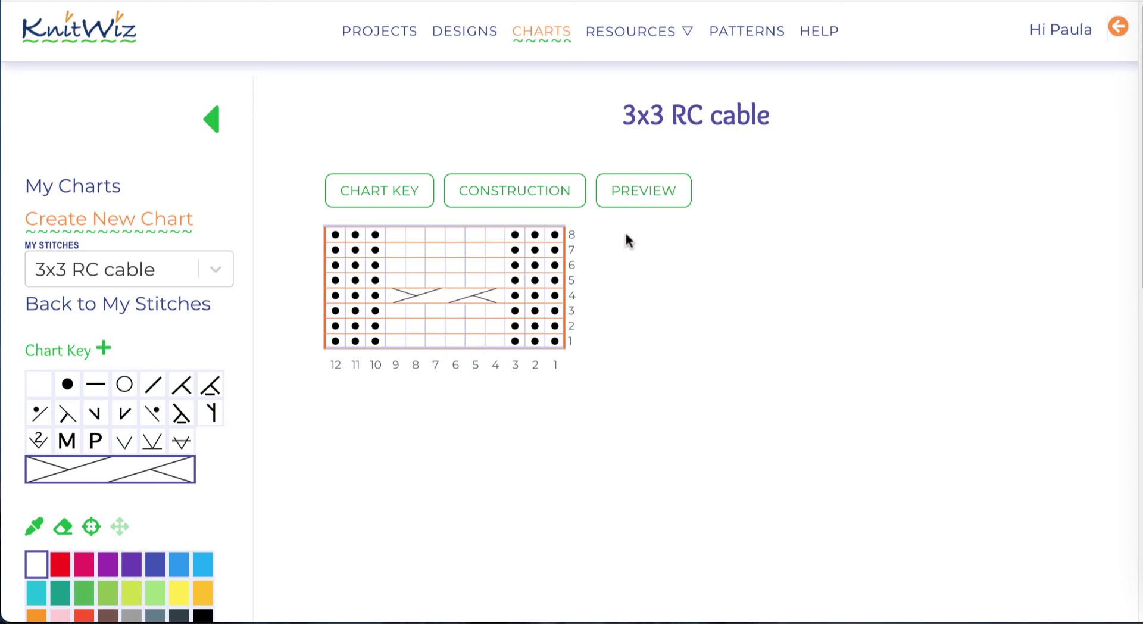
# Preview the row instructions, keep the chart-generated version, and save the stitch pattern repeat
pyautogui.click(653, 201)
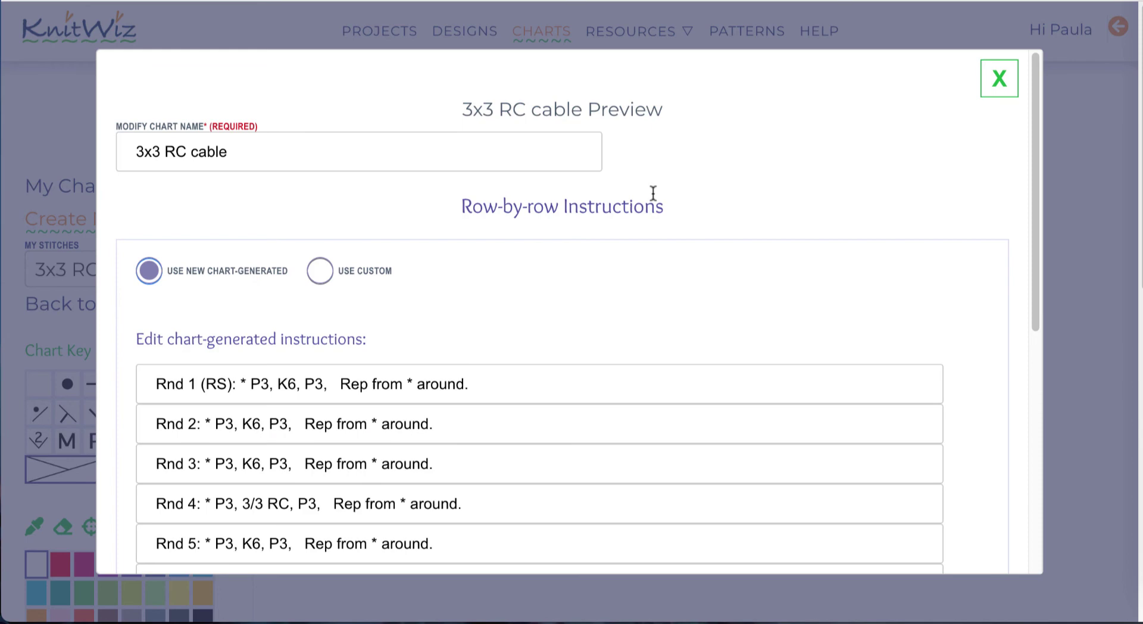
pyautogui.click(322, 271)
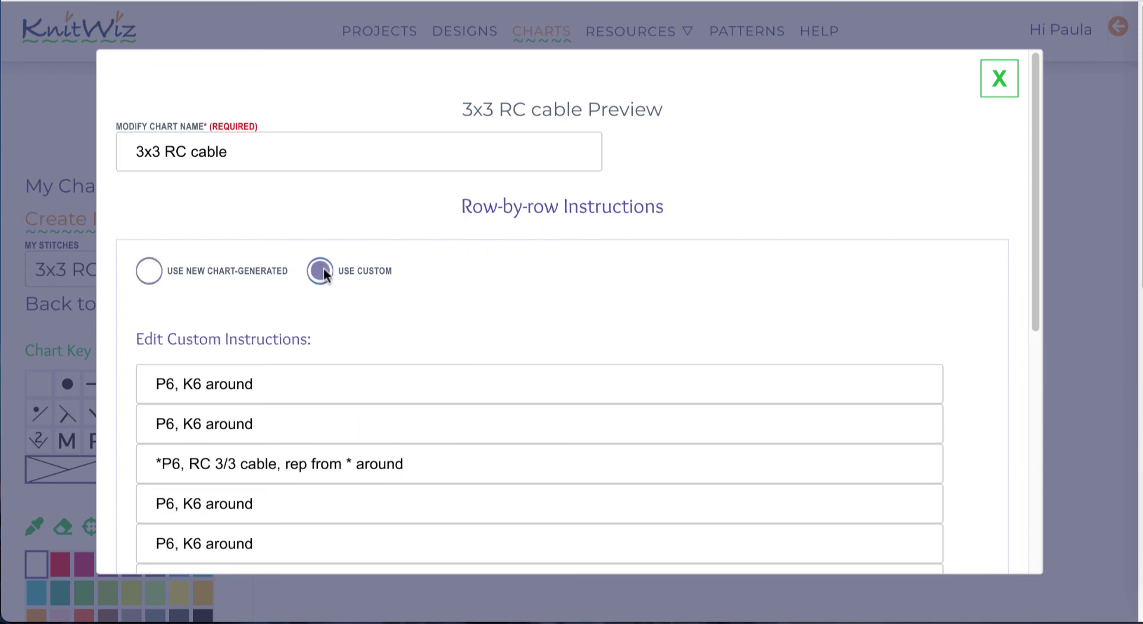
pyautogui.click(150, 272)
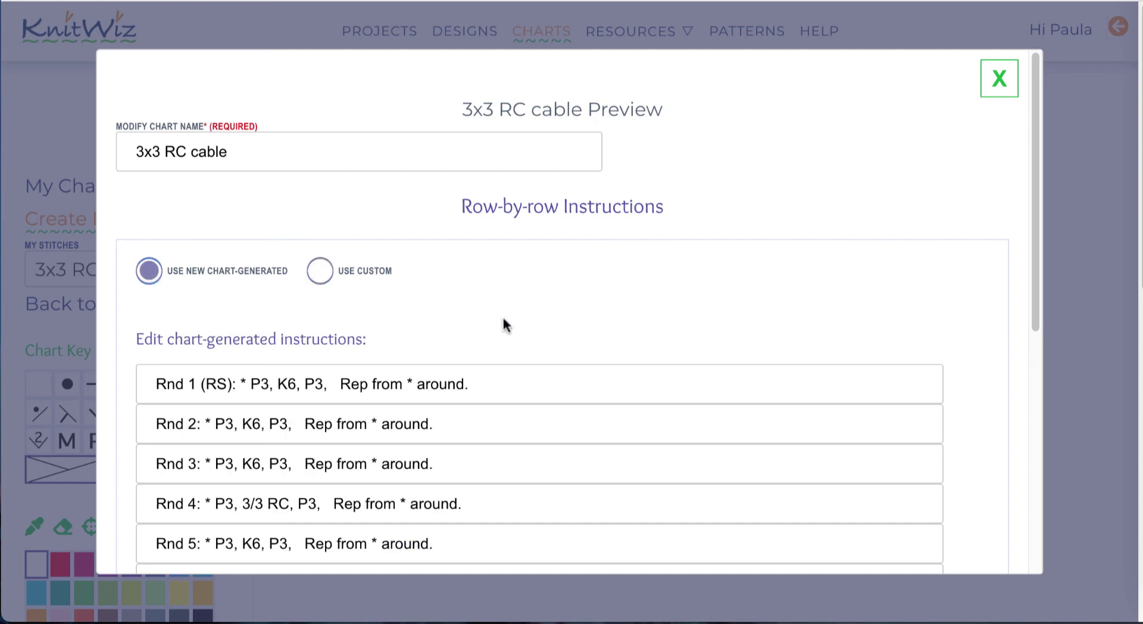
pyautogui.scroll(-2, 502, 314)
pyautogui.scroll(-3, 503, 324)
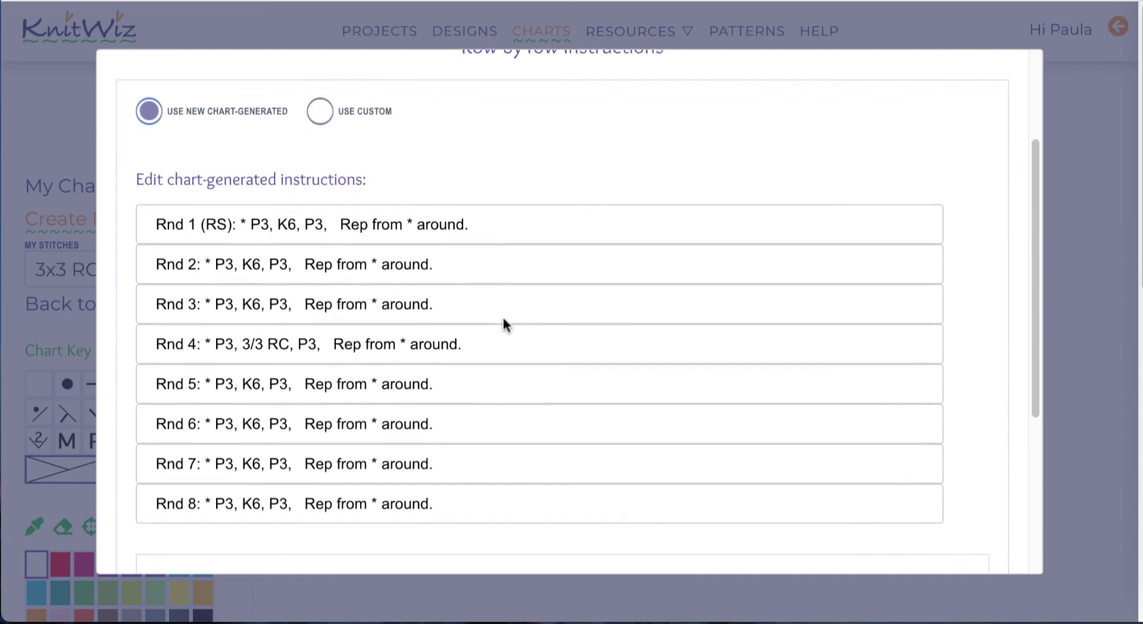
pyautogui.scroll(-5, 503, 324)
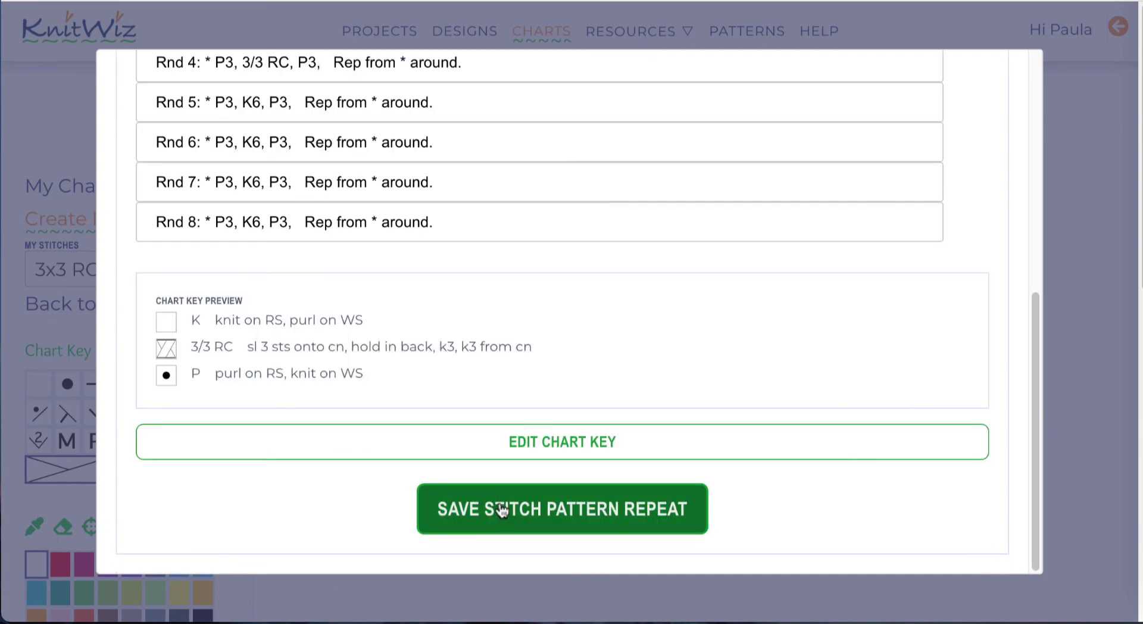
pyautogui.click(501, 509)
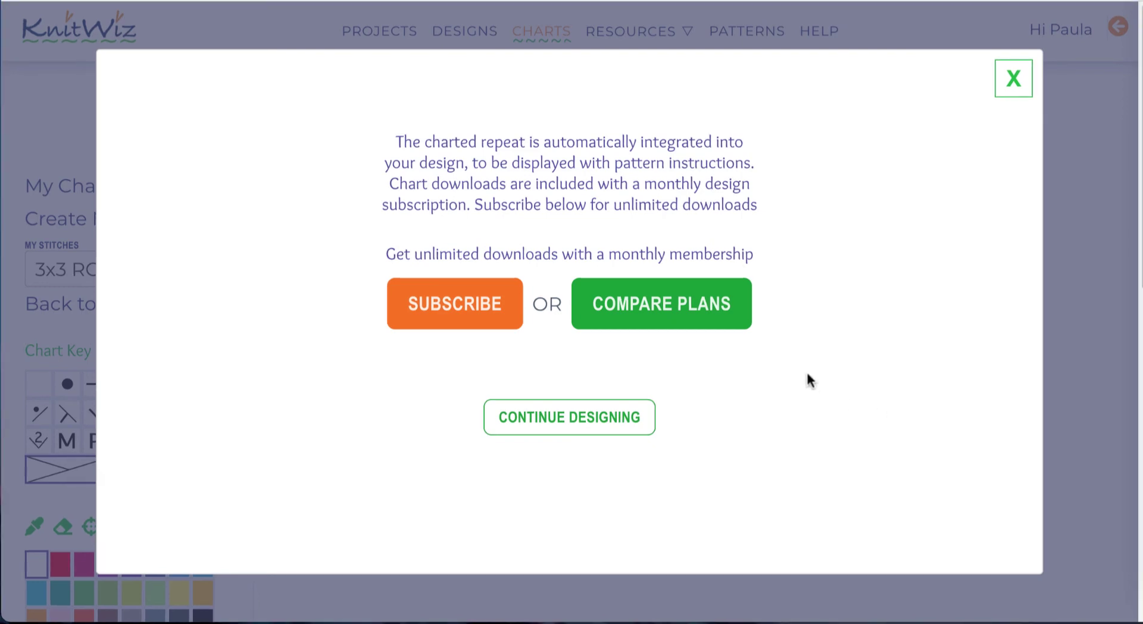
# Compare membership plans, subscribe to the $12.00 Monthly Design Subscription, then start a new design
pyautogui.click(726, 309)
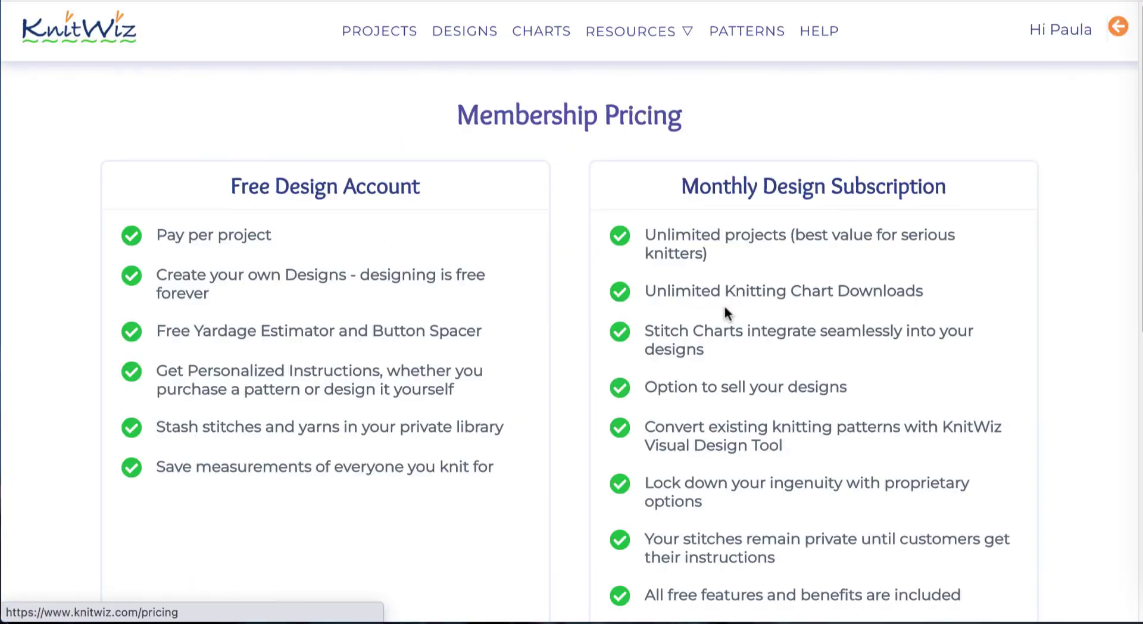
pyautogui.scroll(-2, 724, 308)
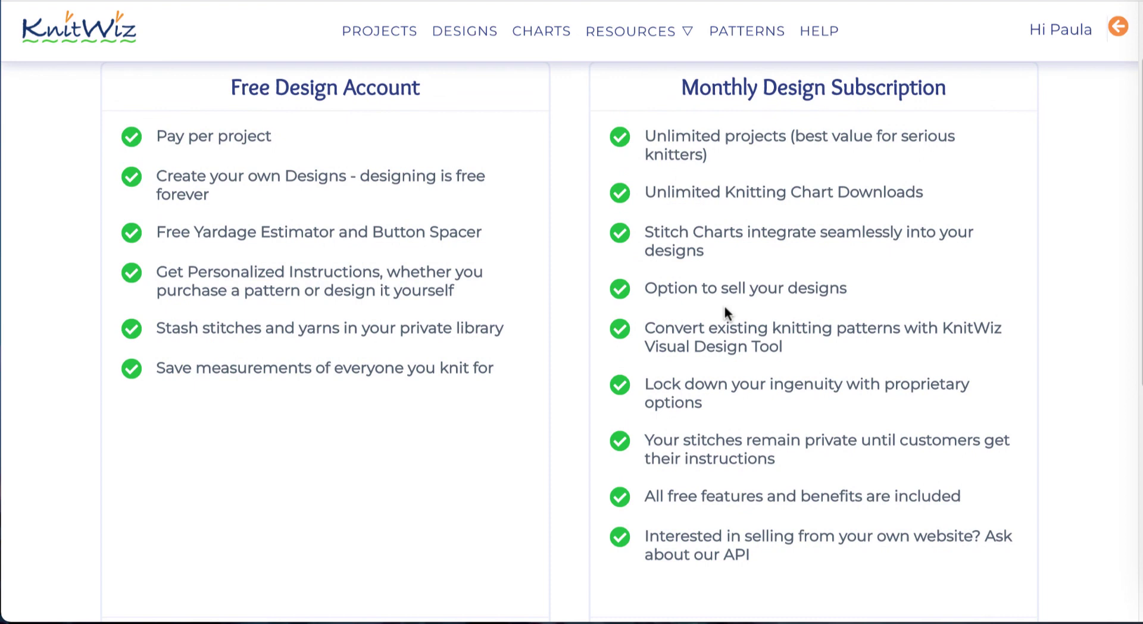
pyautogui.scroll(-2, 725, 309)
pyautogui.scroll(-2, 723, 302)
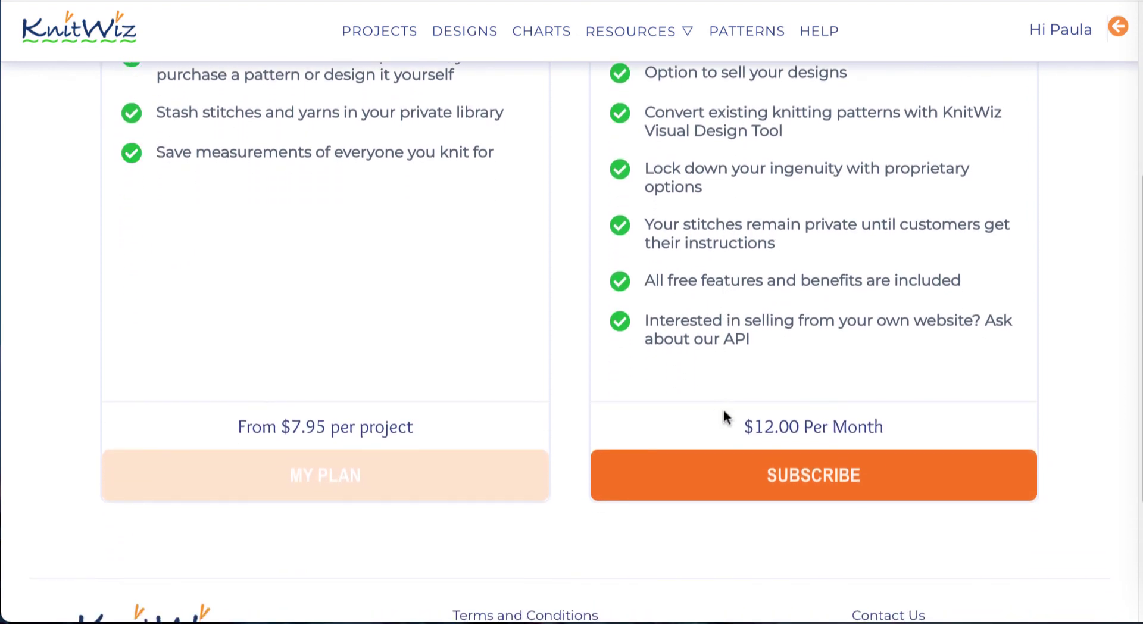
pyautogui.click(801, 476)
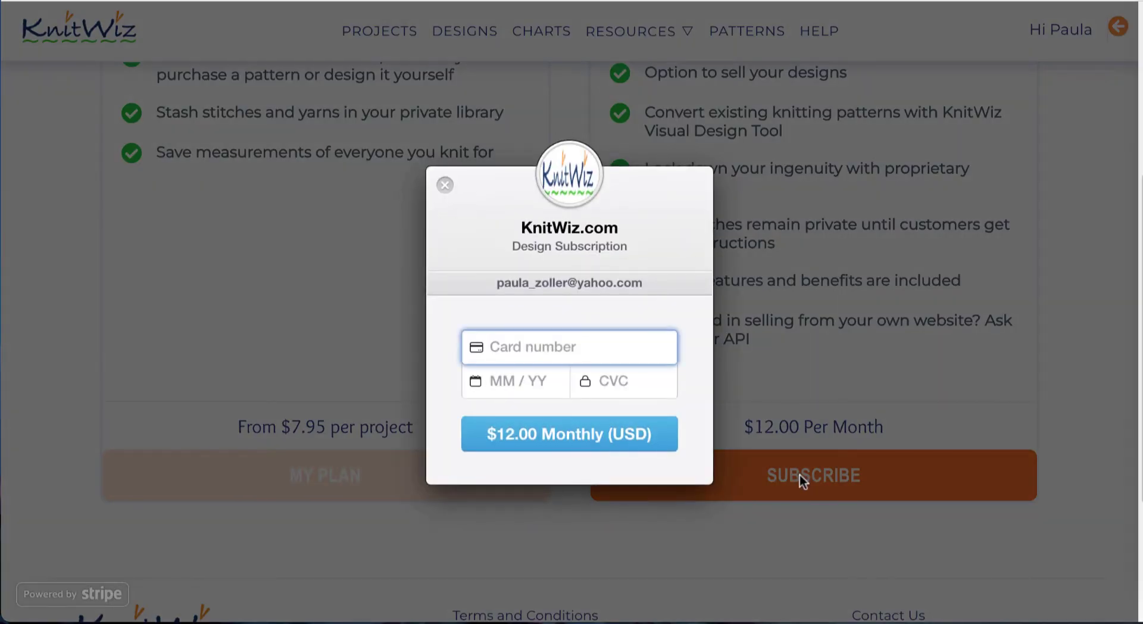
pyautogui.click(811, 275)
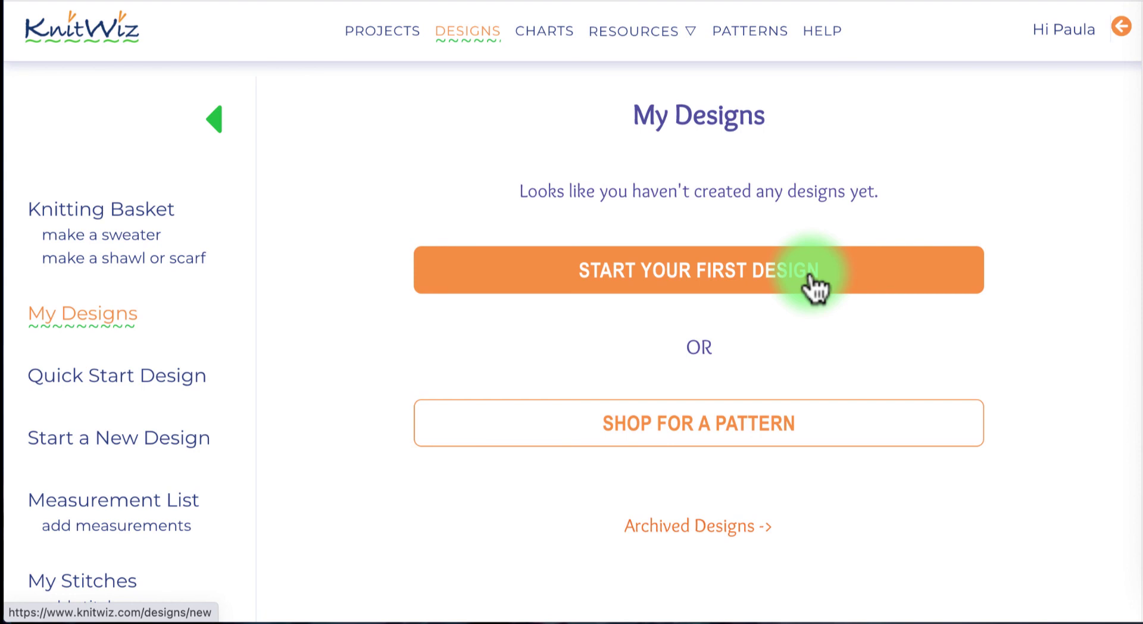